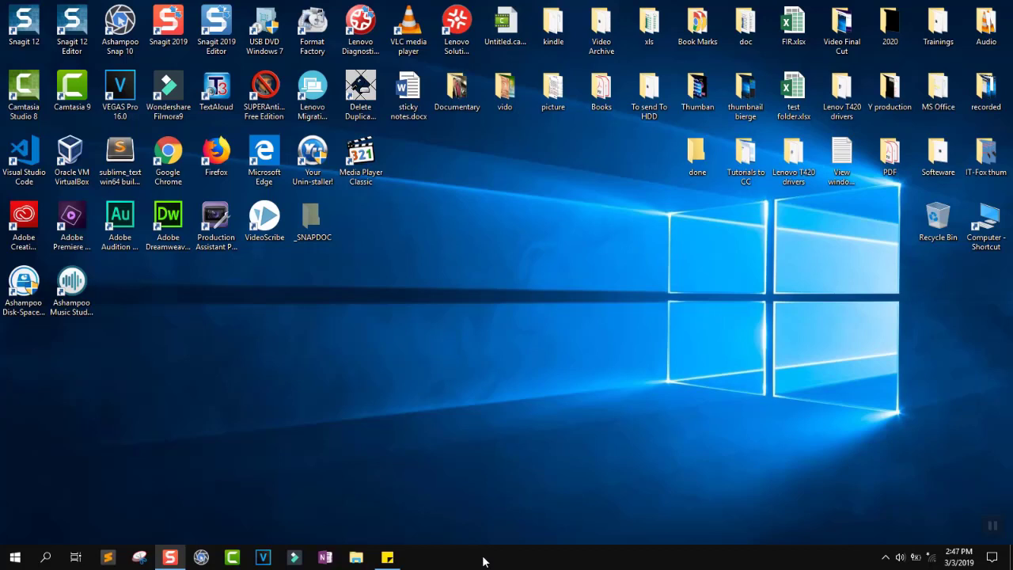
- Open Task Manager from the taskbar in detailed view on the Startup tab
right_click(484, 561)
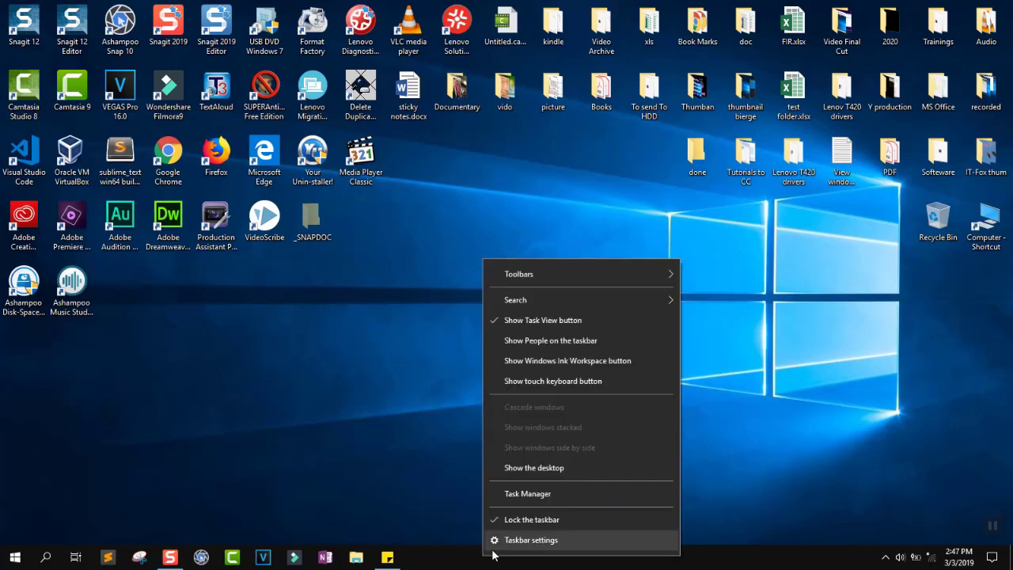
click(524, 493)
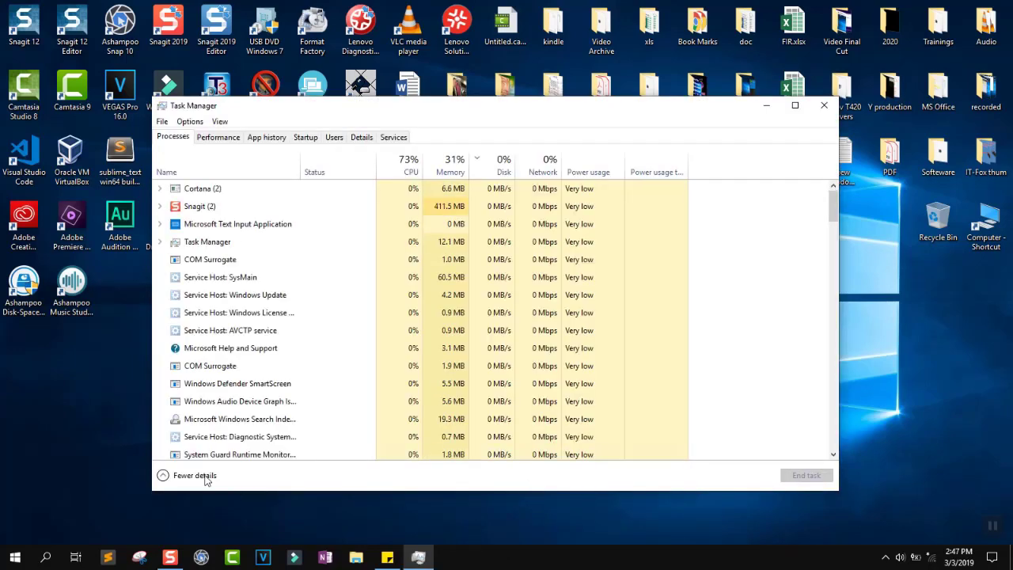
click(168, 476)
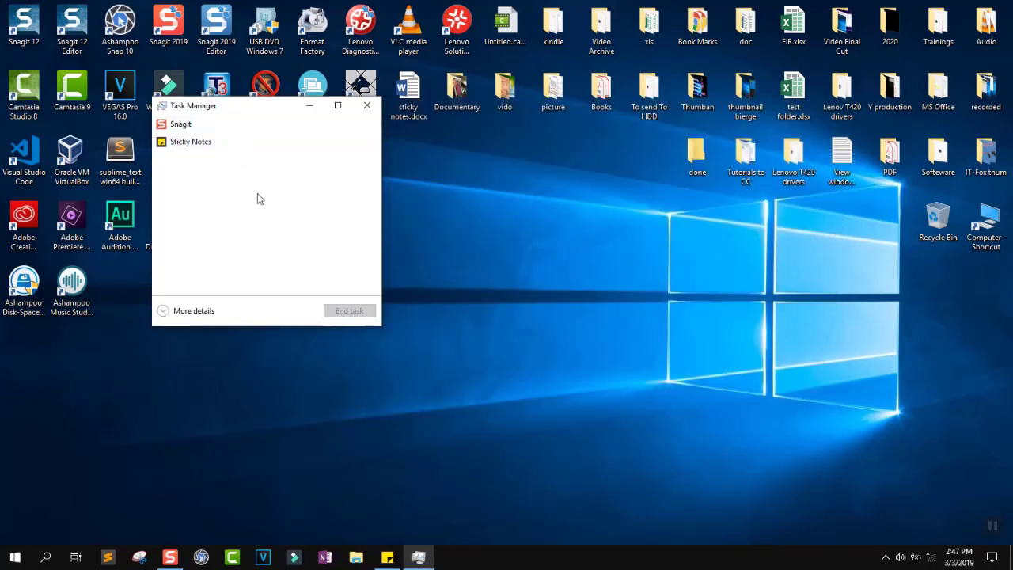
click(183, 315)
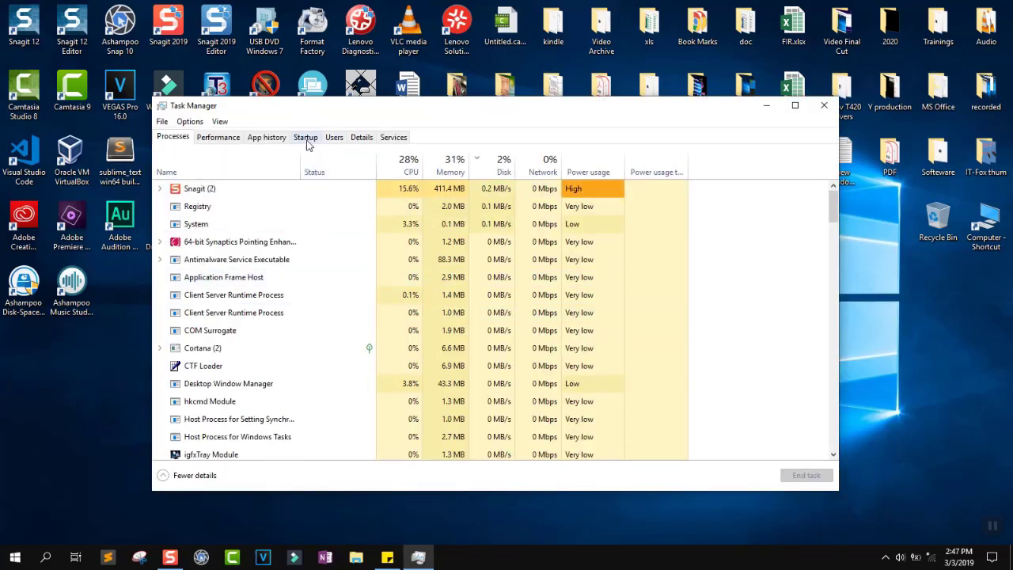
click(306, 138)
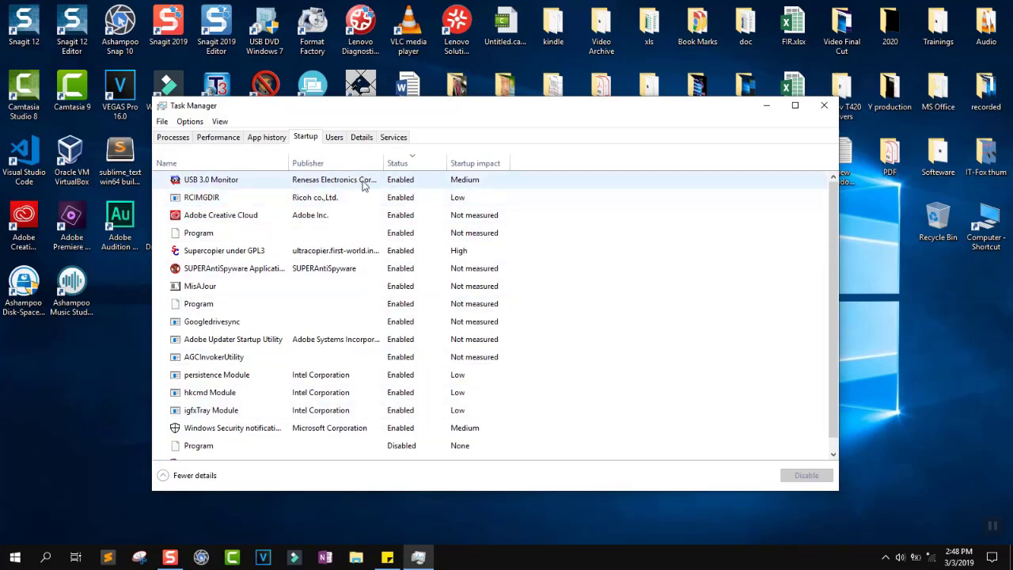
- Disable Adobe Creative Cloud and SUPERAntiSpyware at startup, then scroll to more entries
click(411, 219)
click(804, 475)
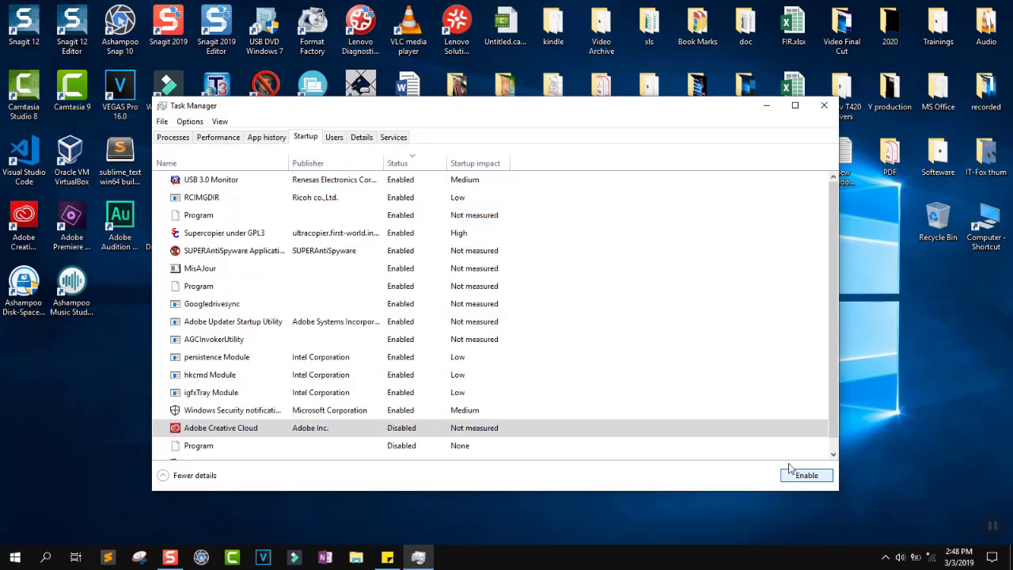
click(439, 250)
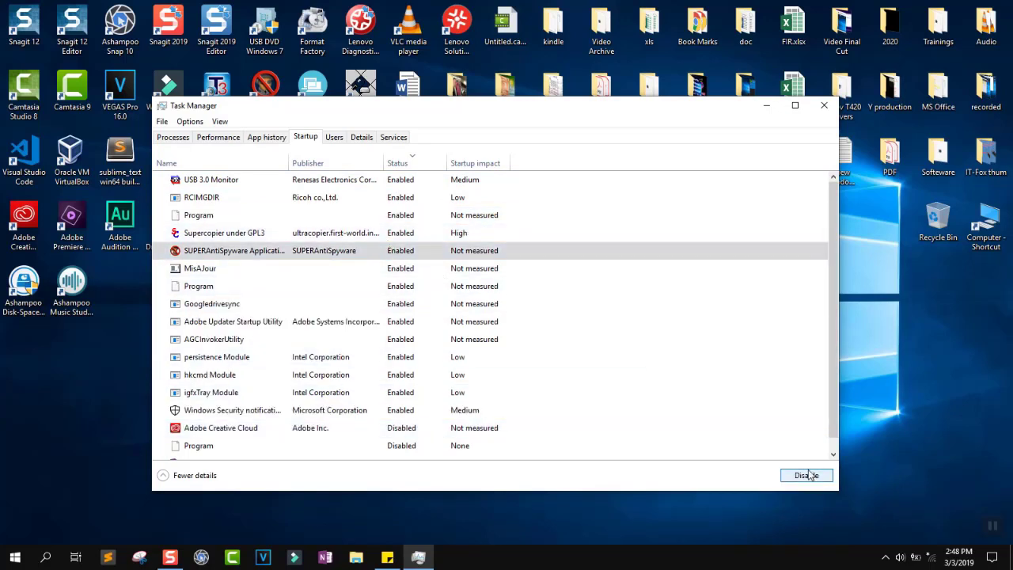
click(809, 475)
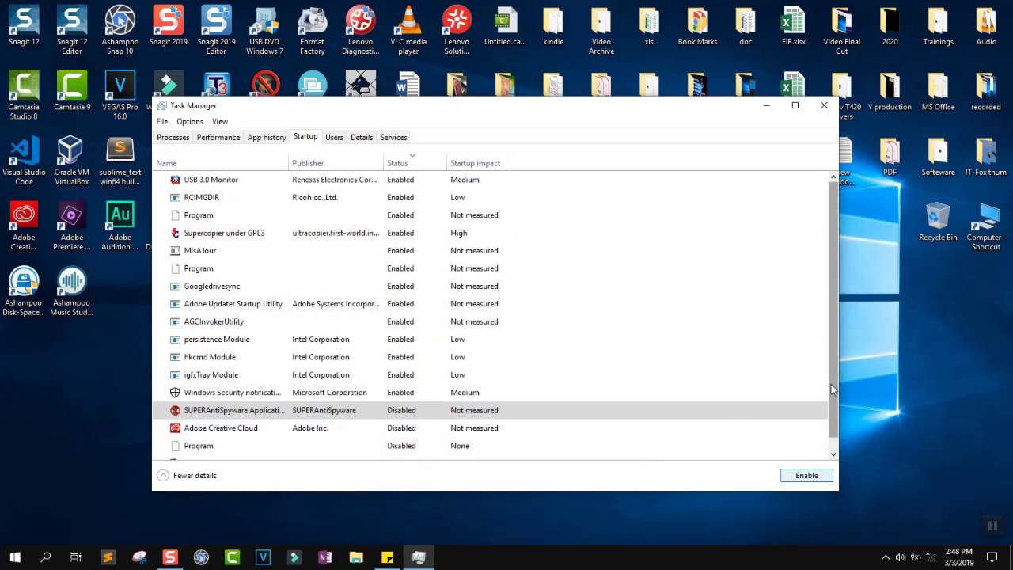
scroll(832, 384, down, 2)
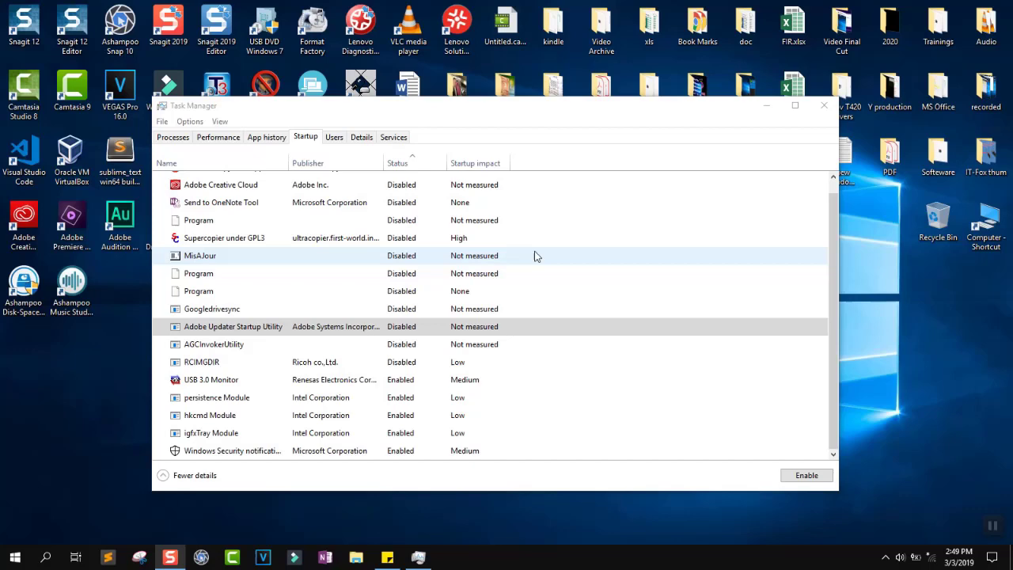
- Close Task Manager, launch msconfig, choose Selective startup and view its services list
click(824, 111)
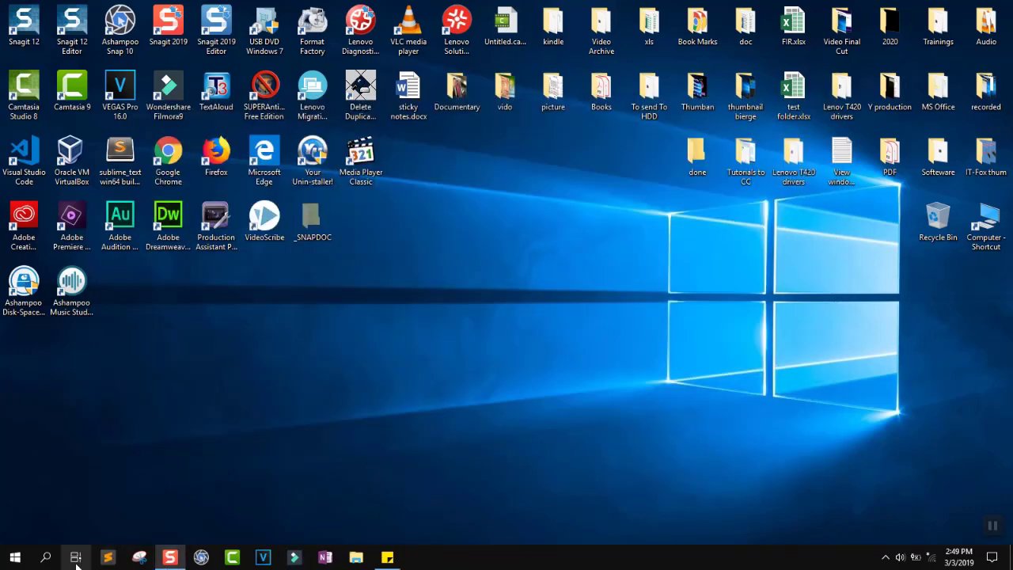
click(46, 557)
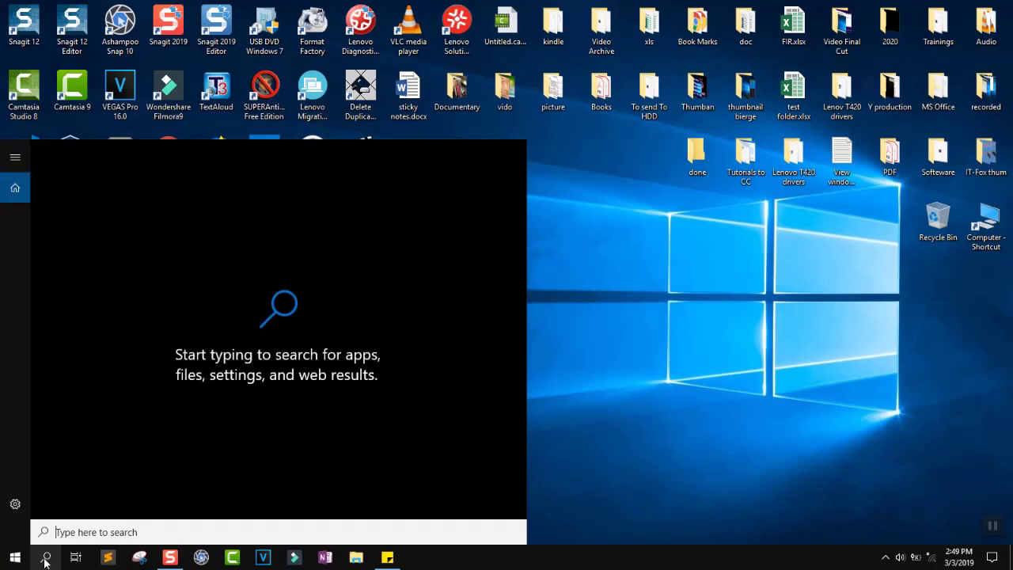
text(mscon)
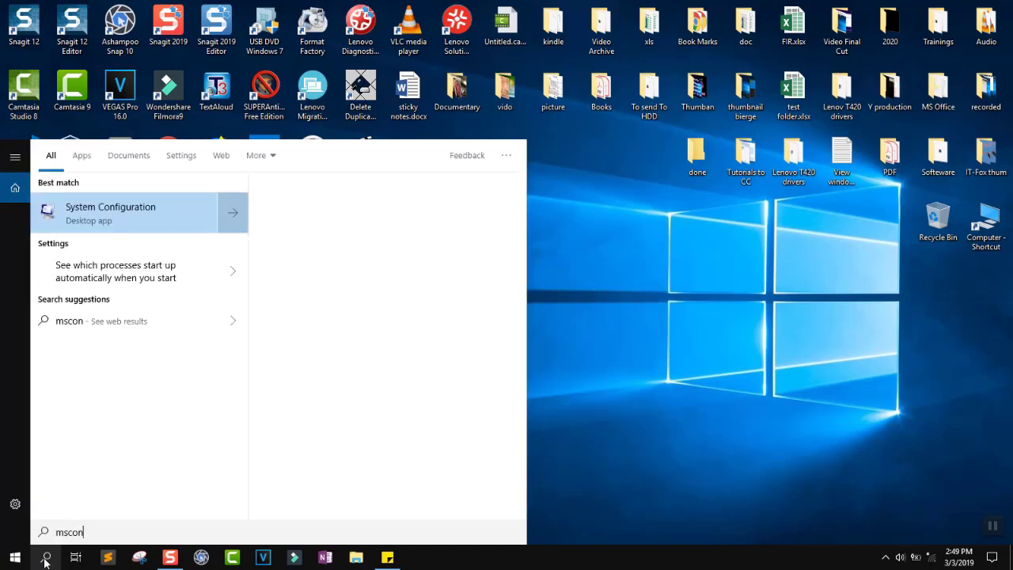
text(fig)
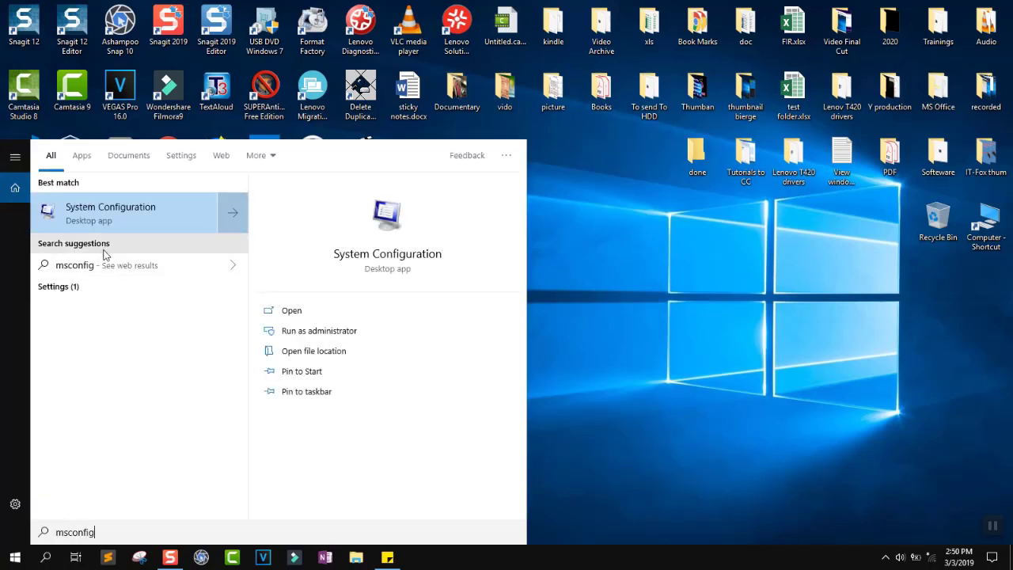
click(107, 211)
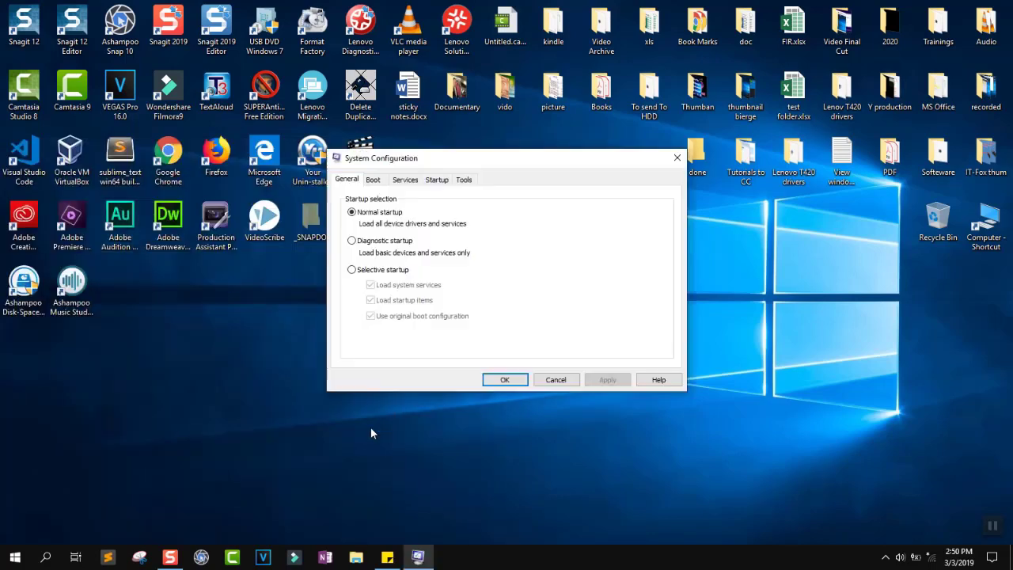
click(374, 272)
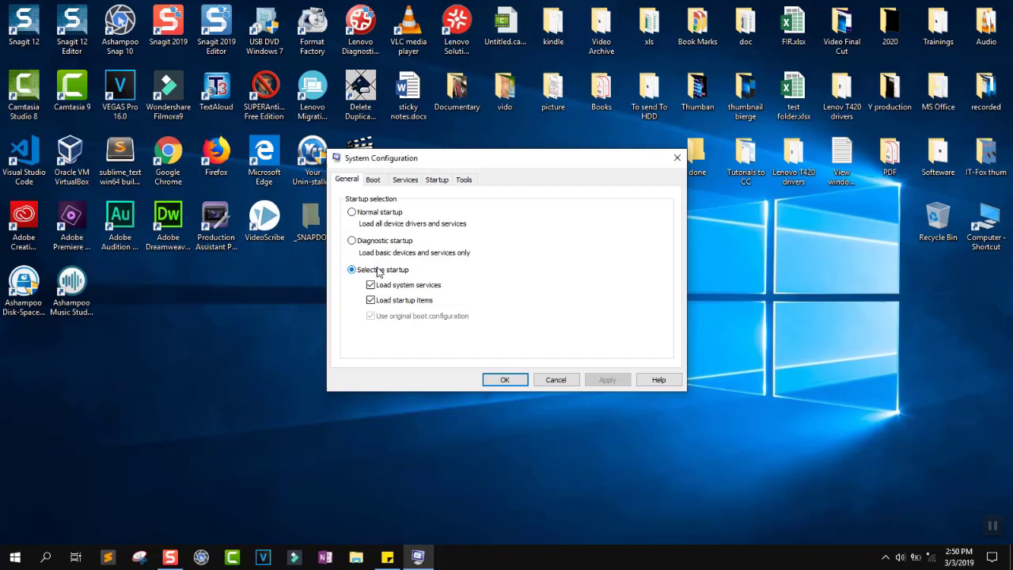
click(406, 180)
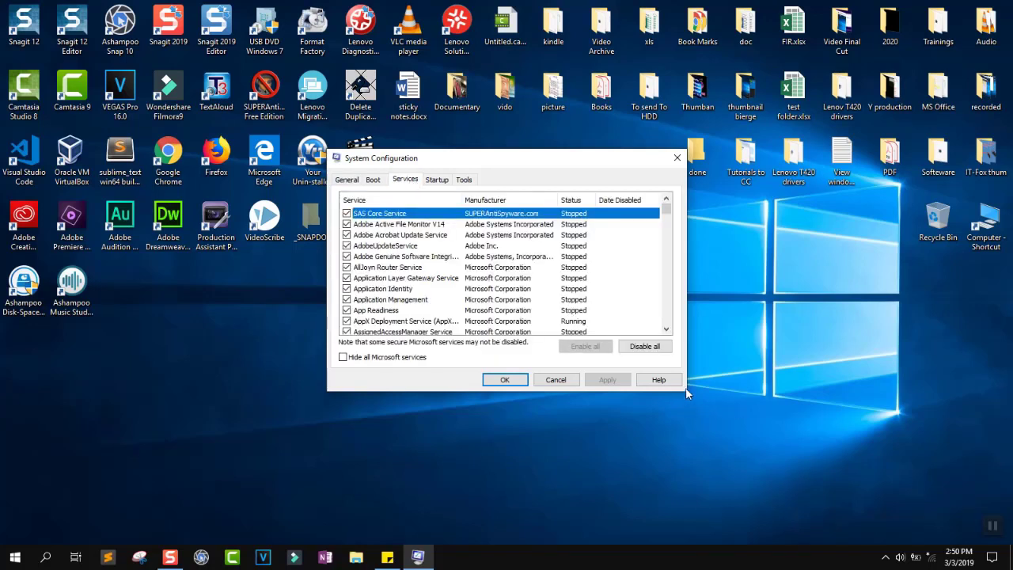
- Uncheck Adobe Acrobat Update, AdobeUpdateService and Adobe Active File Monitor V14, then apply with OK
click(346, 235)
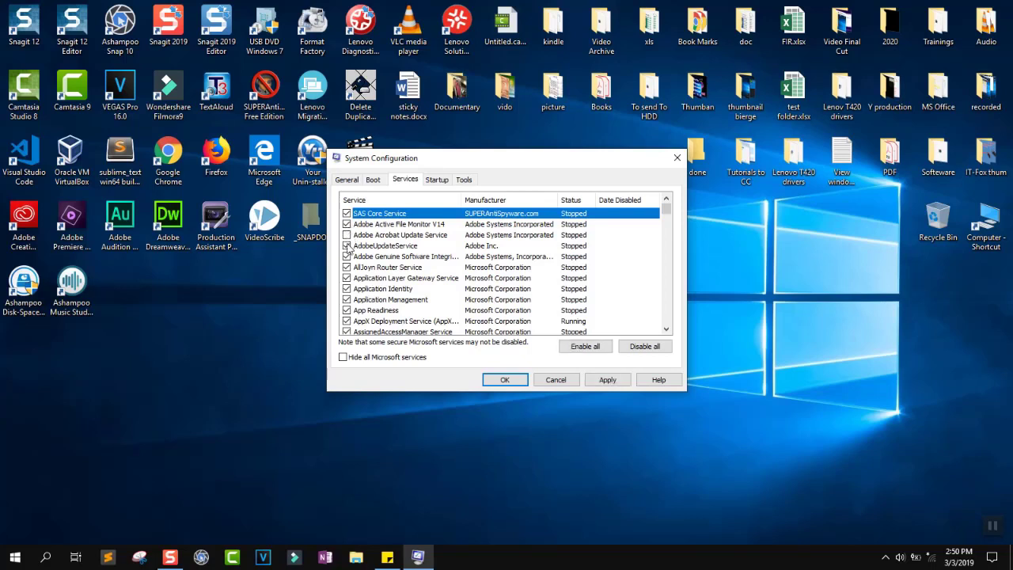
click(347, 246)
click(346, 225)
drag(667, 211, 667, 332)
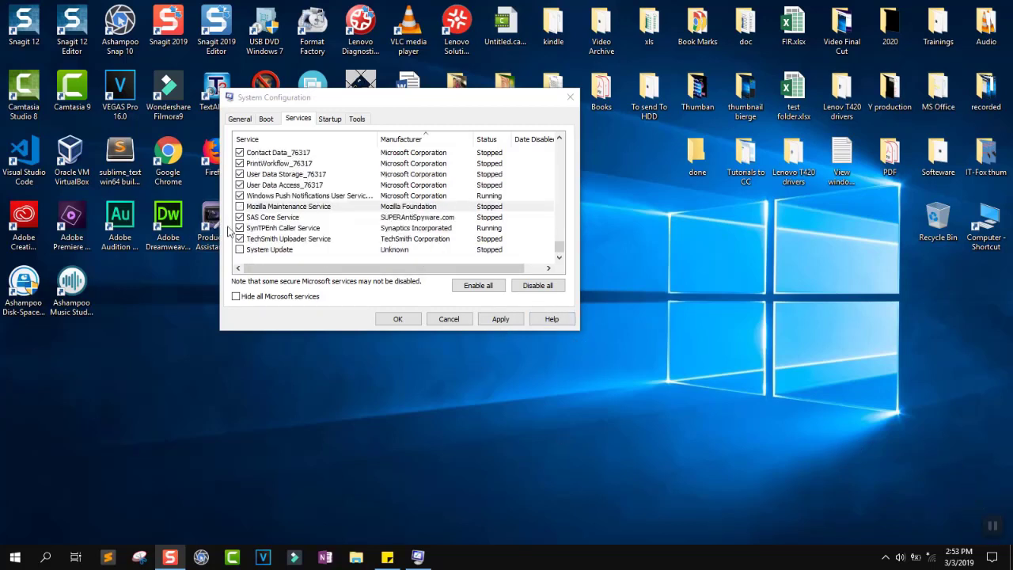
click(507, 322)
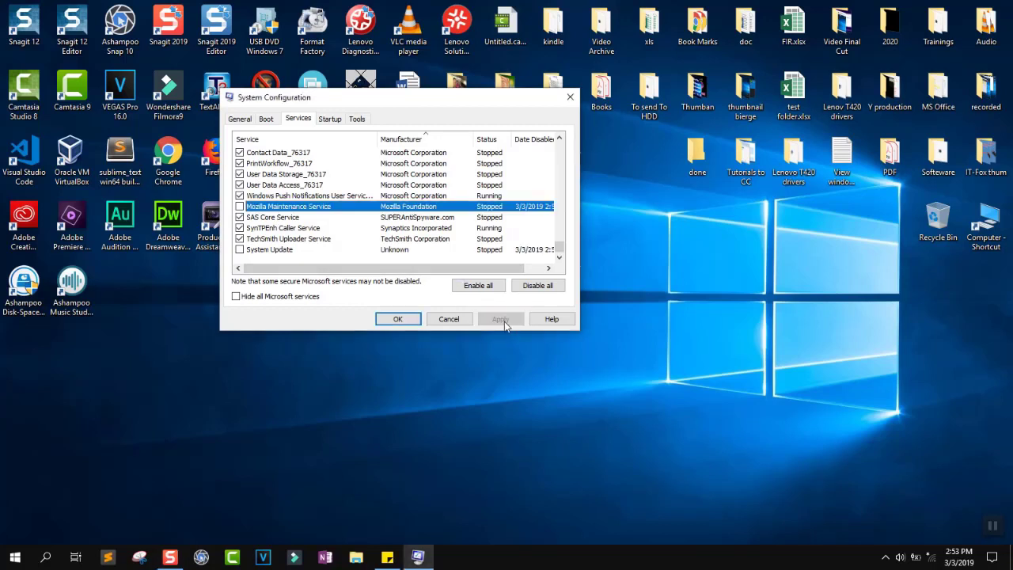
click(403, 319)
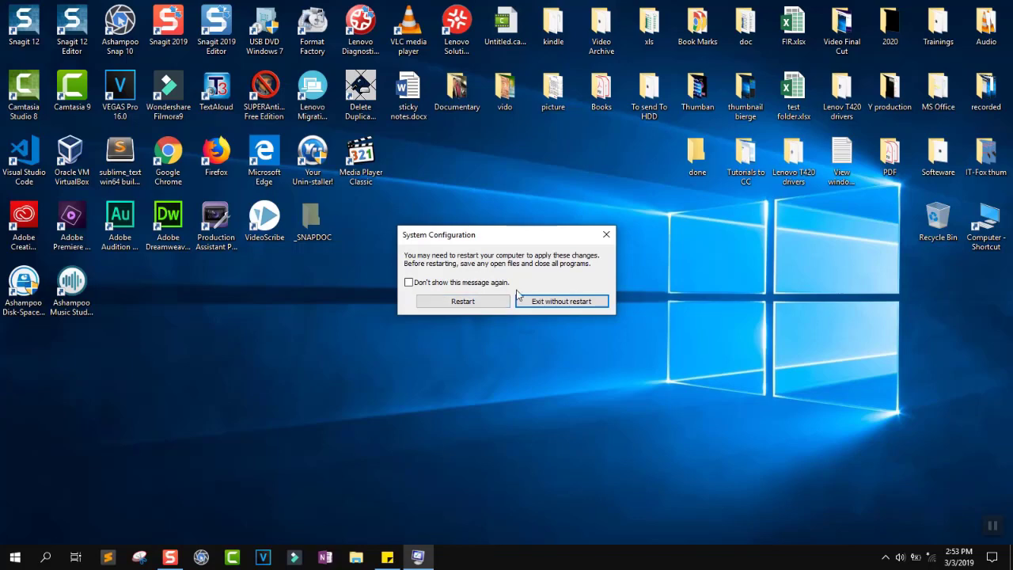
- Exit without restarting and launch the Services app from search
click(572, 303)
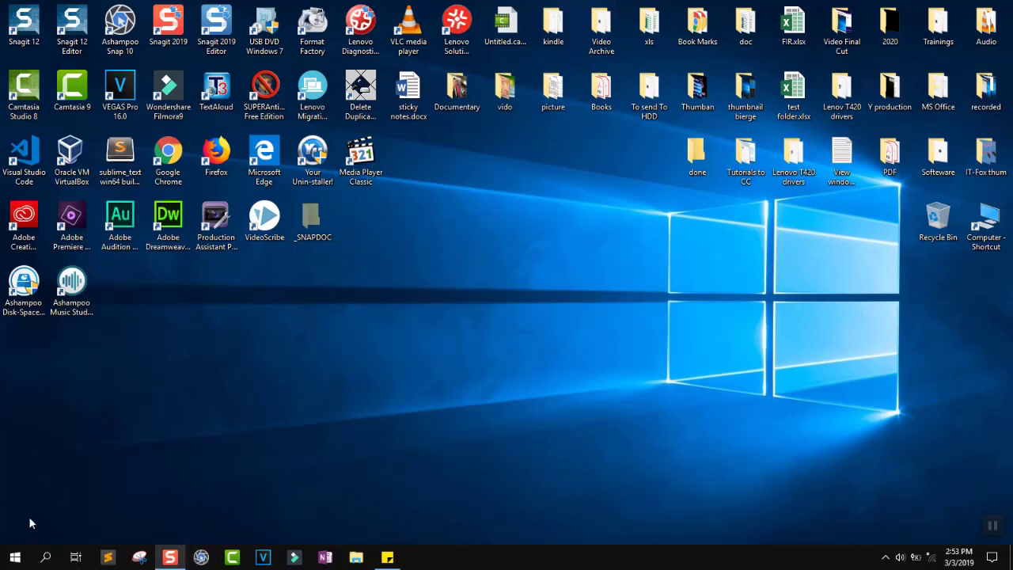
click(46, 557)
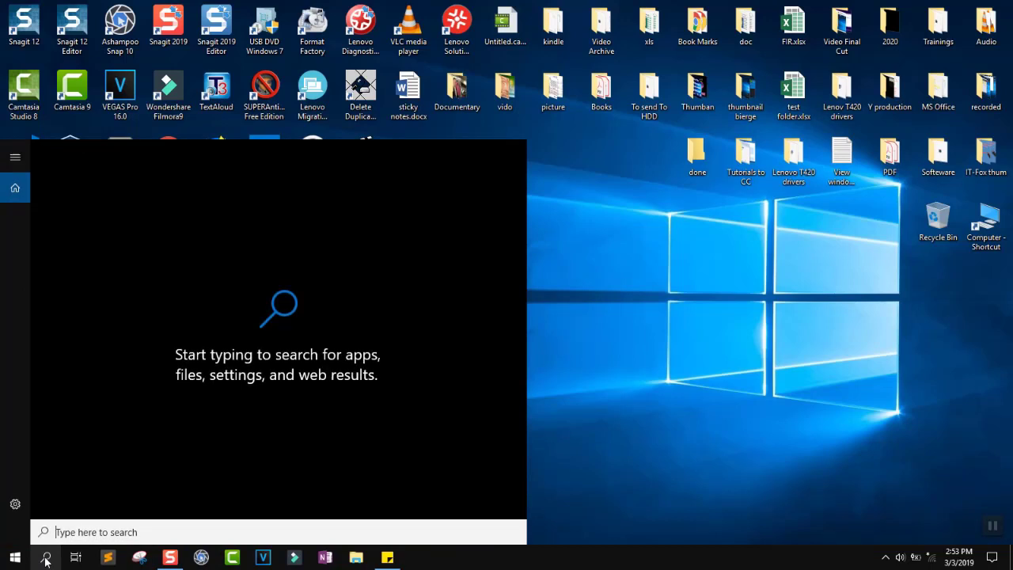
text(services)
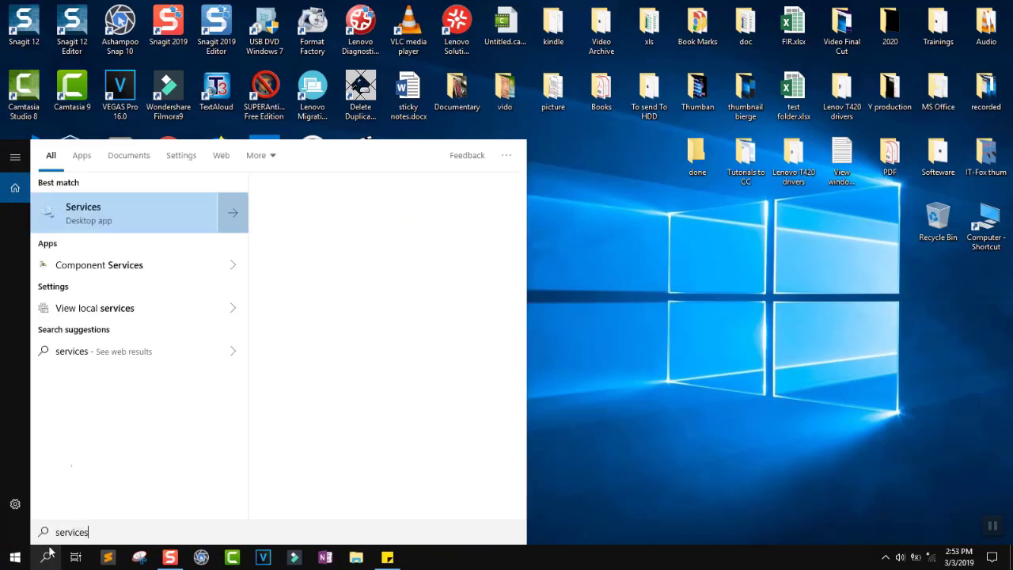
click(105, 219)
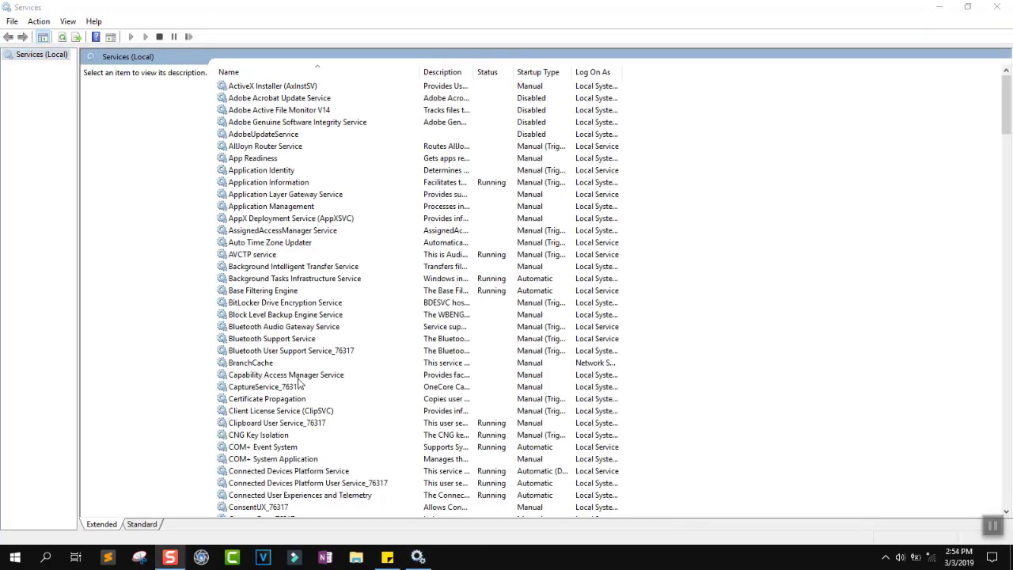
- Keep SysMain's startup type Disabled, apply it, and stop the running service
click(262, 291)
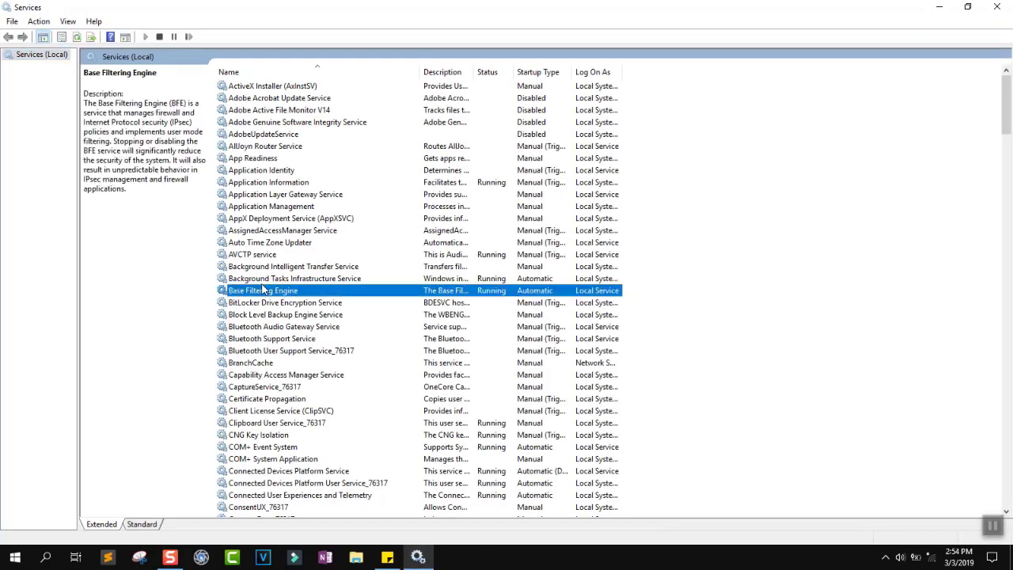
key(s)
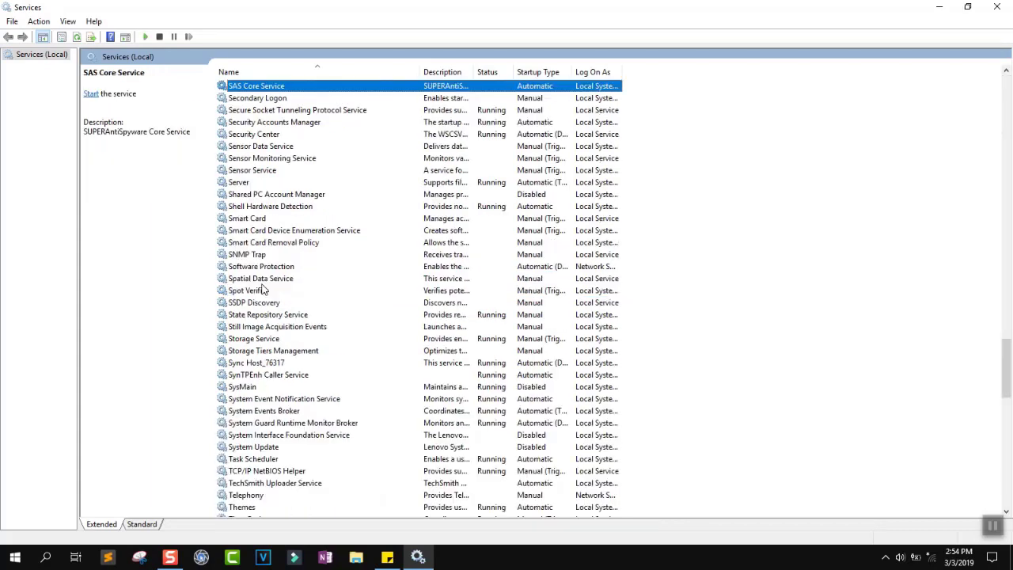
key(Down)
key(Down)
key(Down)
key(Down)
key(Down)
key(Down)
key(Down)
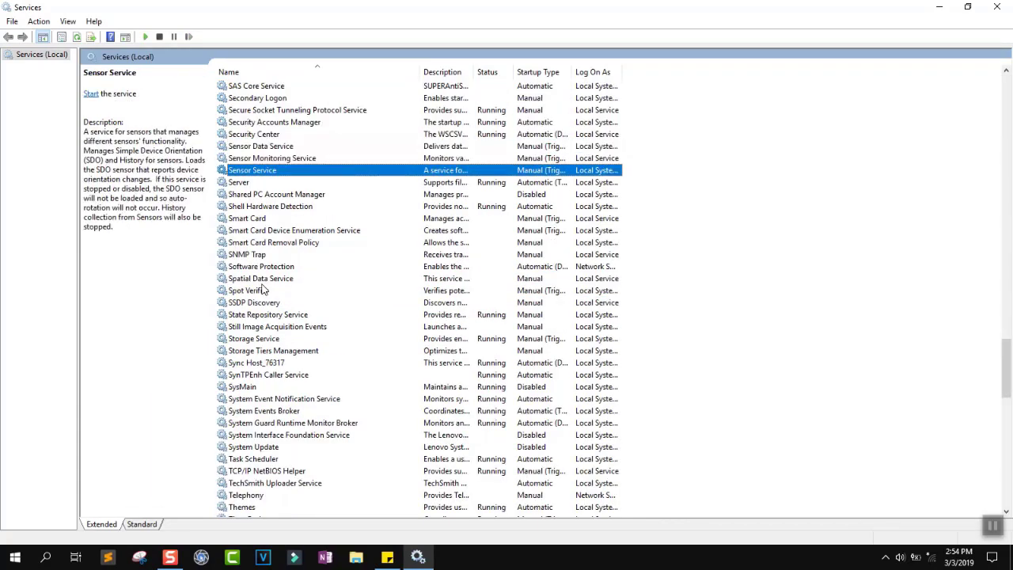
key(Down)
key(Down)
key(Down)
click(258, 388)
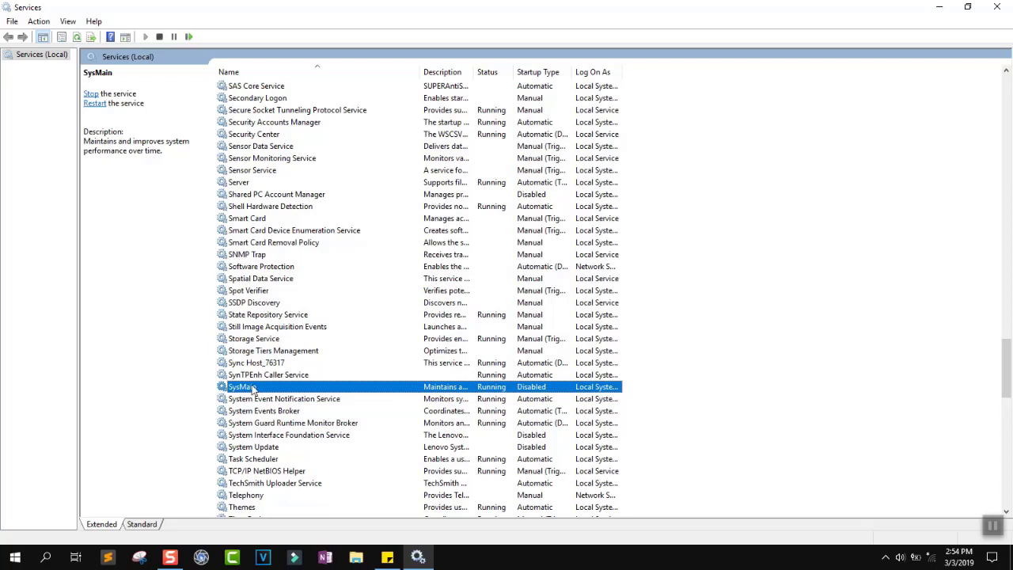
double_click(252, 388)
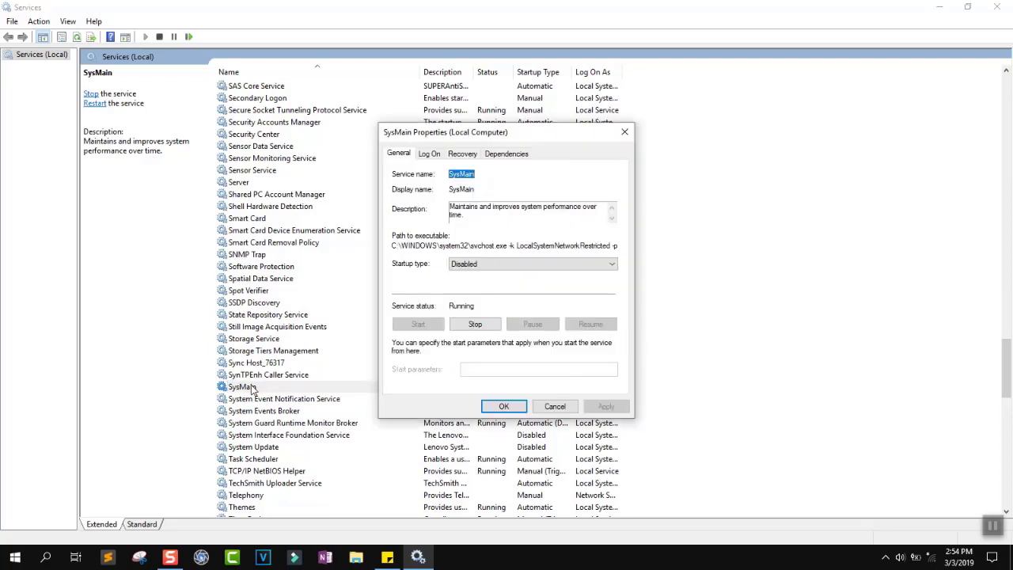
click(548, 266)
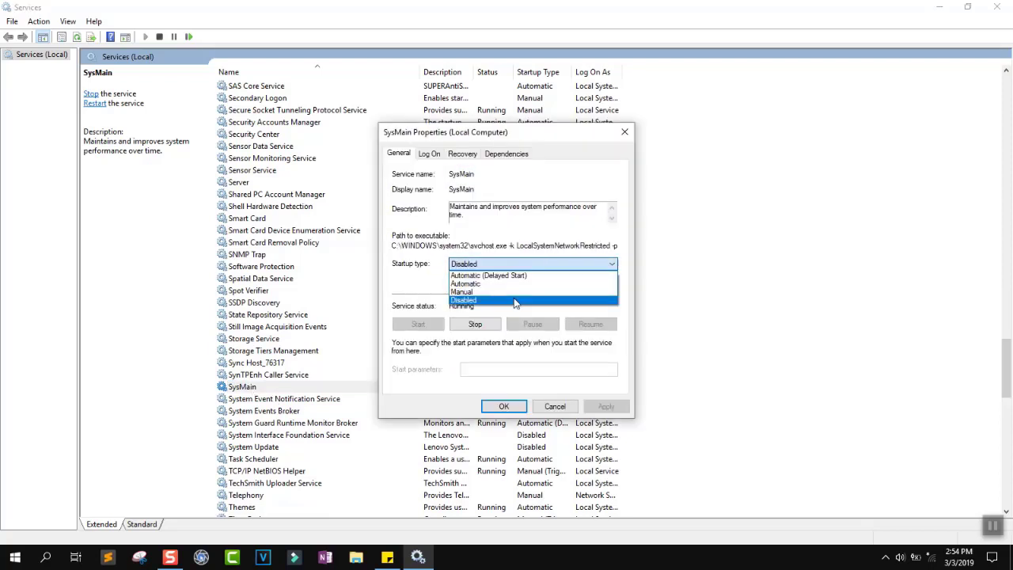
click(547, 300)
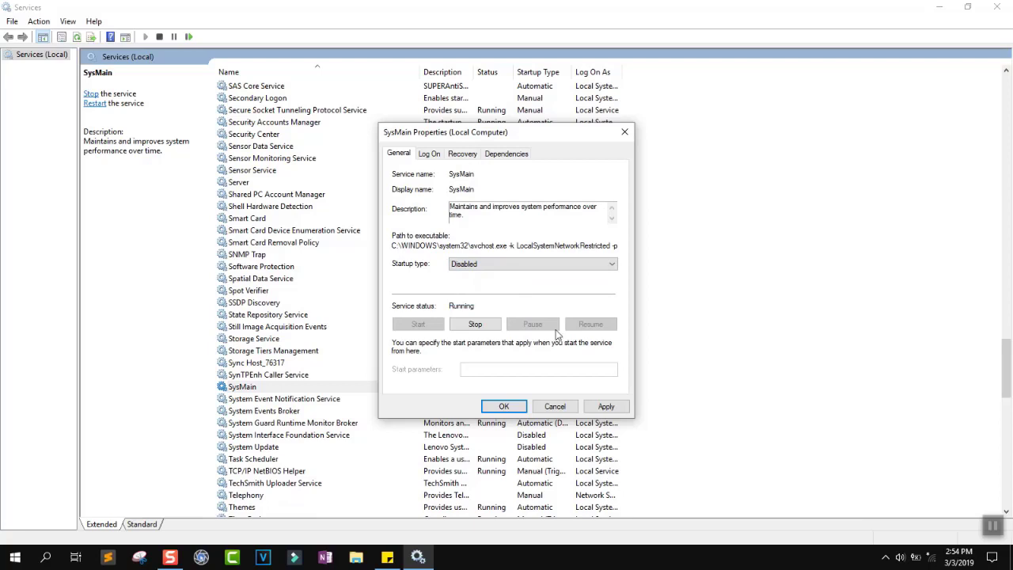
click(606, 406)
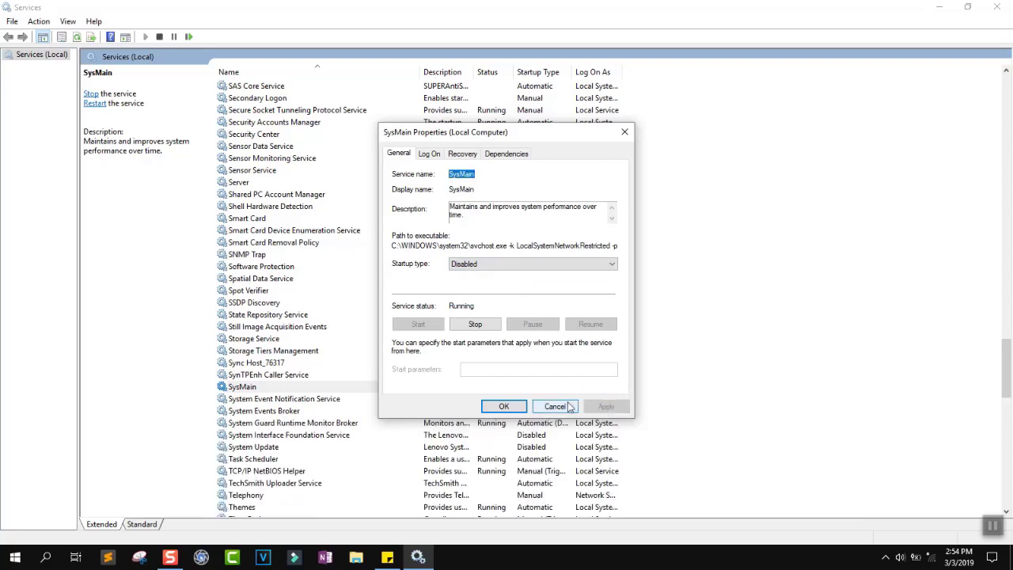
click(475, 325)
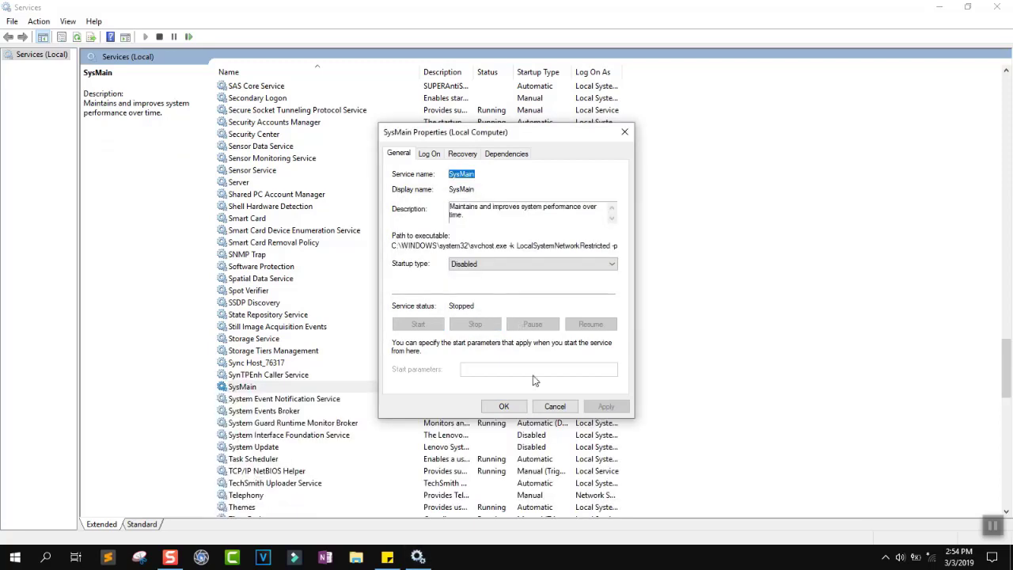
click(512, 408)
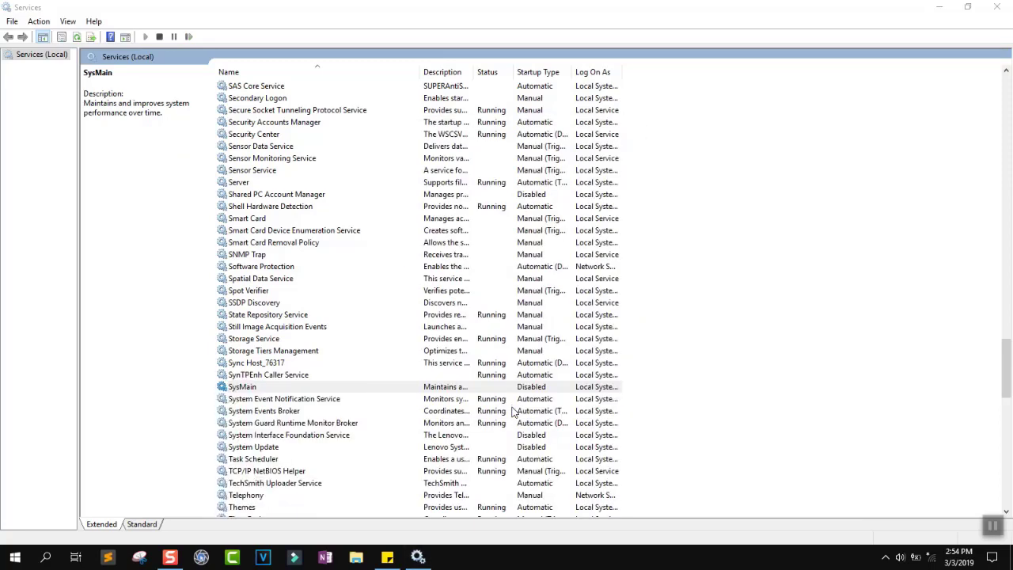
- Widen the Log On As column to check SysMain, then close Services
click(566, 392)
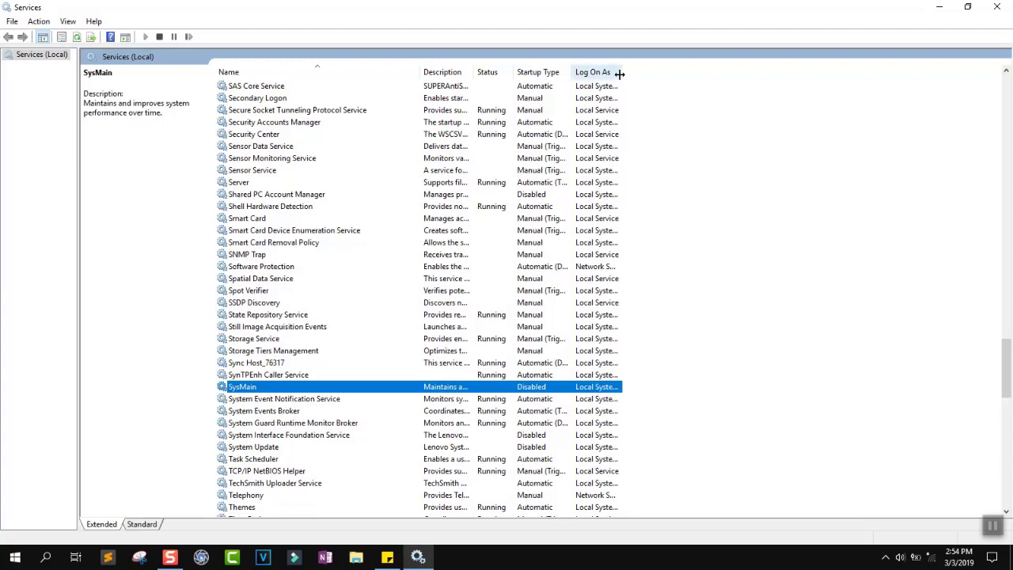
drag(622, 72, 693, 72)
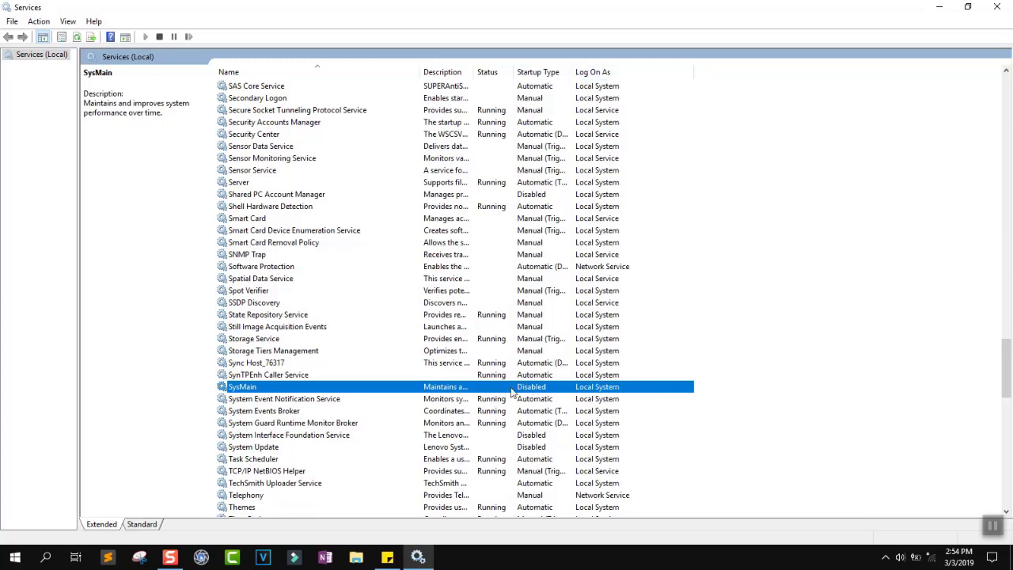
click(997, 7)
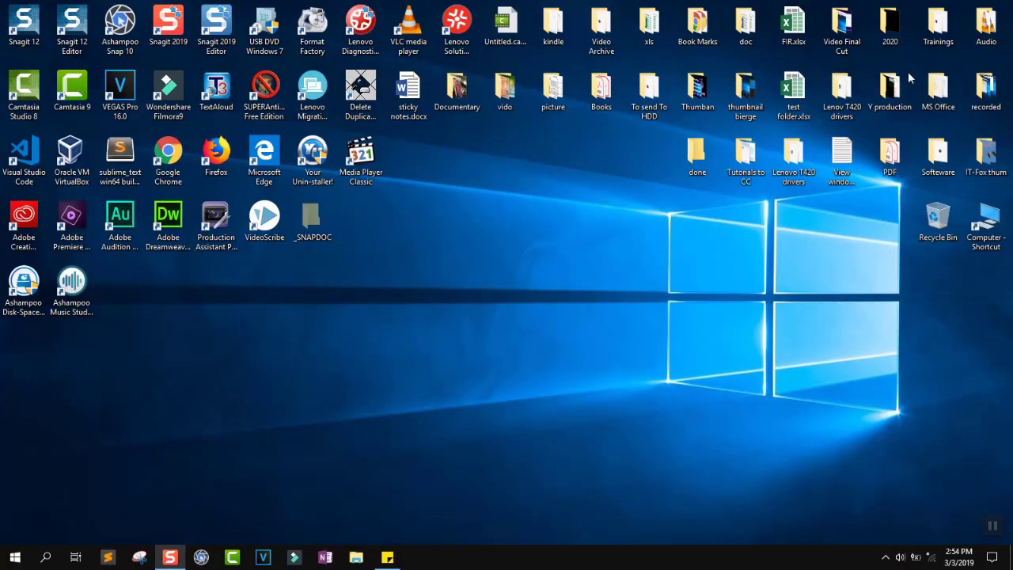
right_click(544, 566)
click(594, 493)
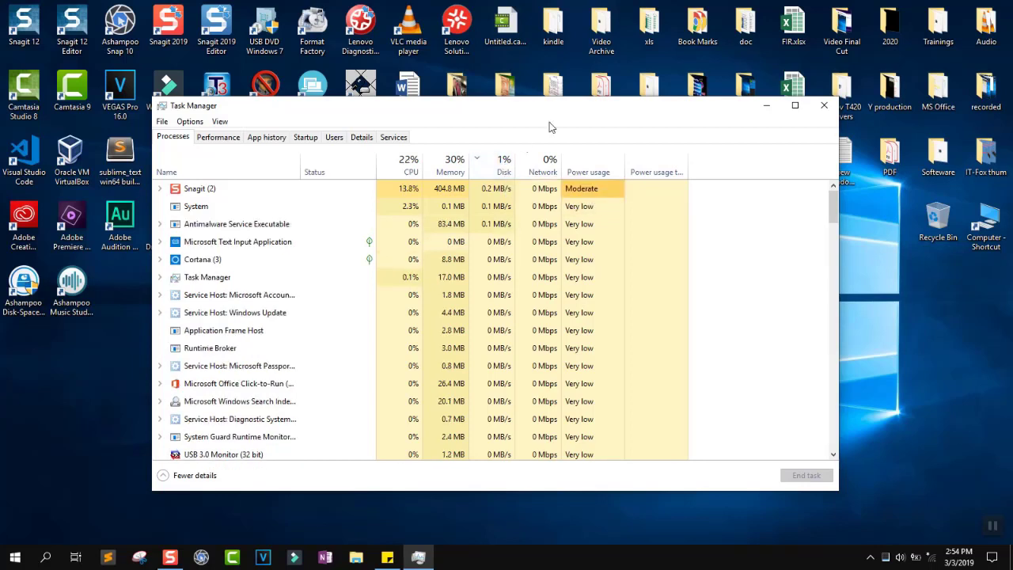
click(820, 109)
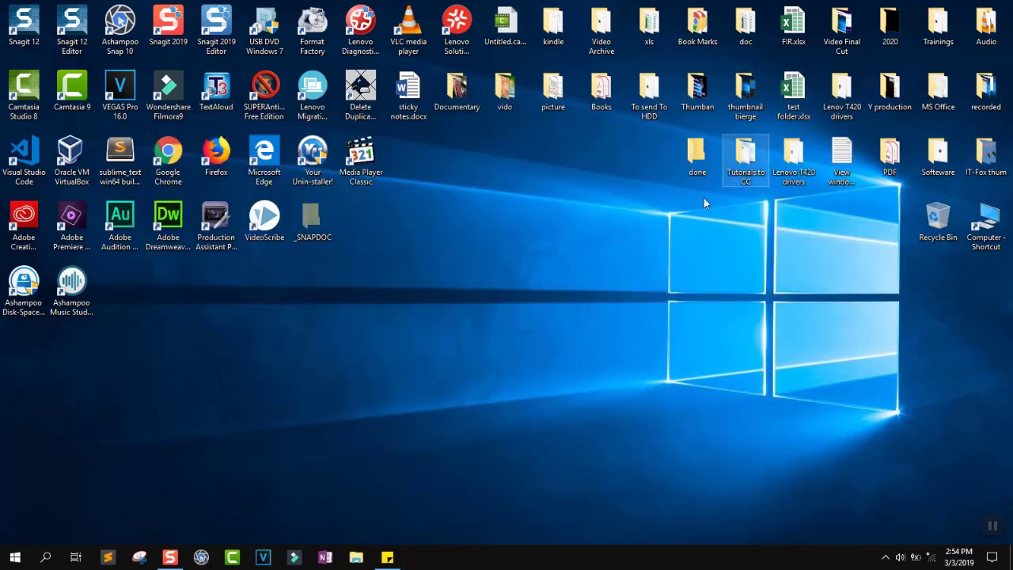